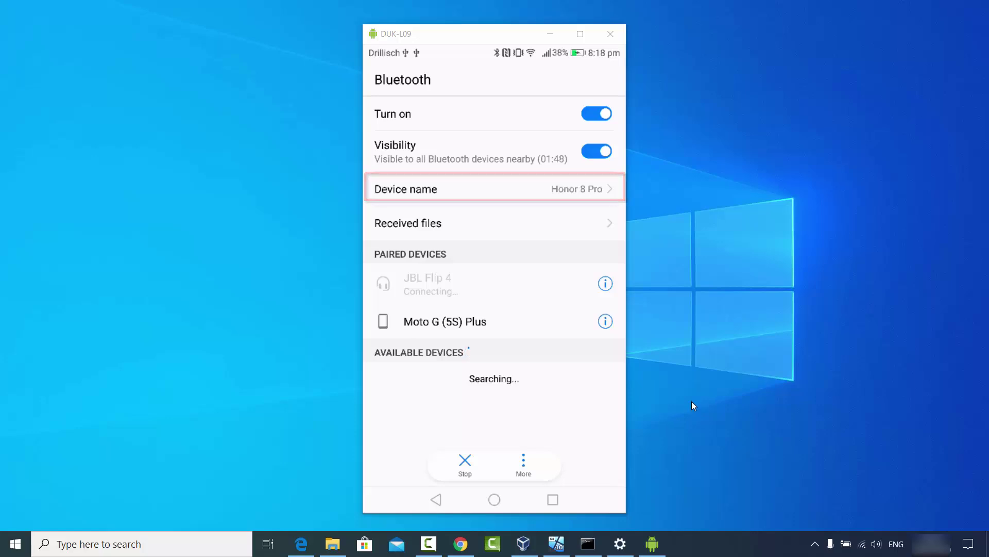
Minimize the phone mirror window and open the Bluetooth & other devices page of Windows Settings
left_click(549, 36)
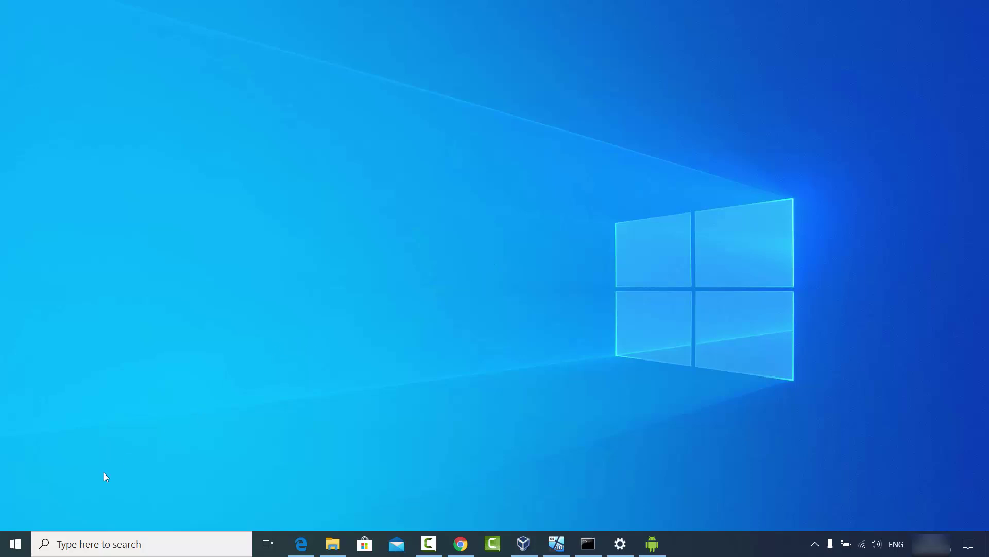
left_click(14, 544)
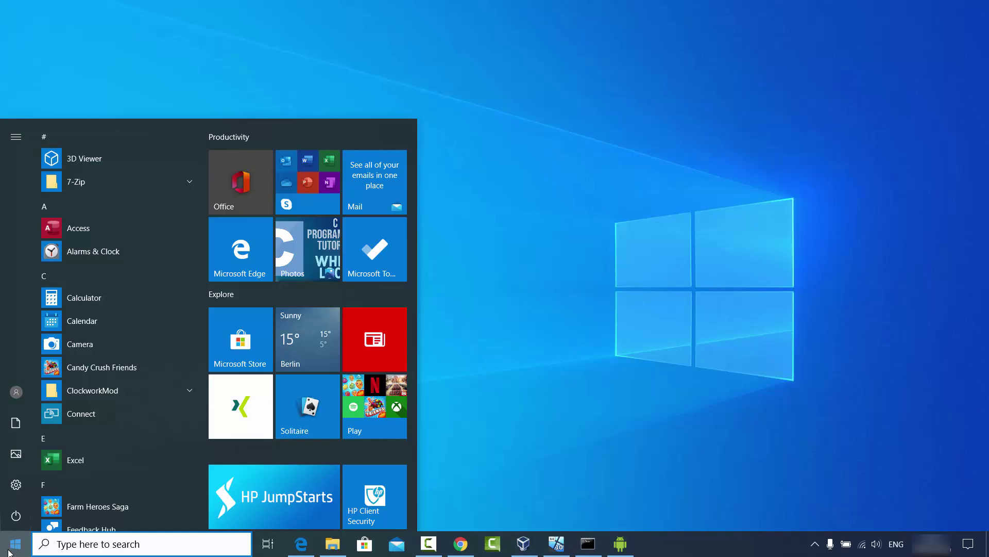
left_click(31, 483)
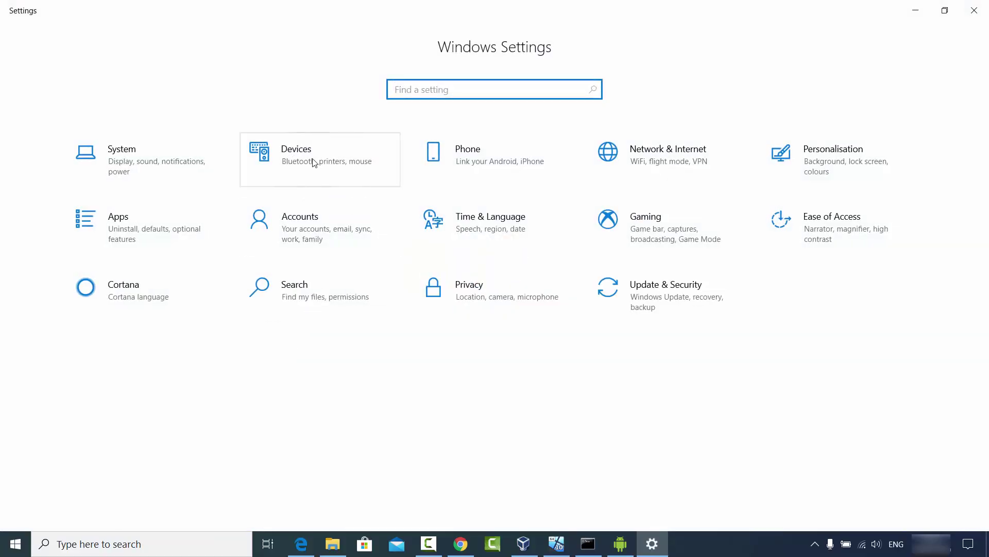
left_click(313, 161)
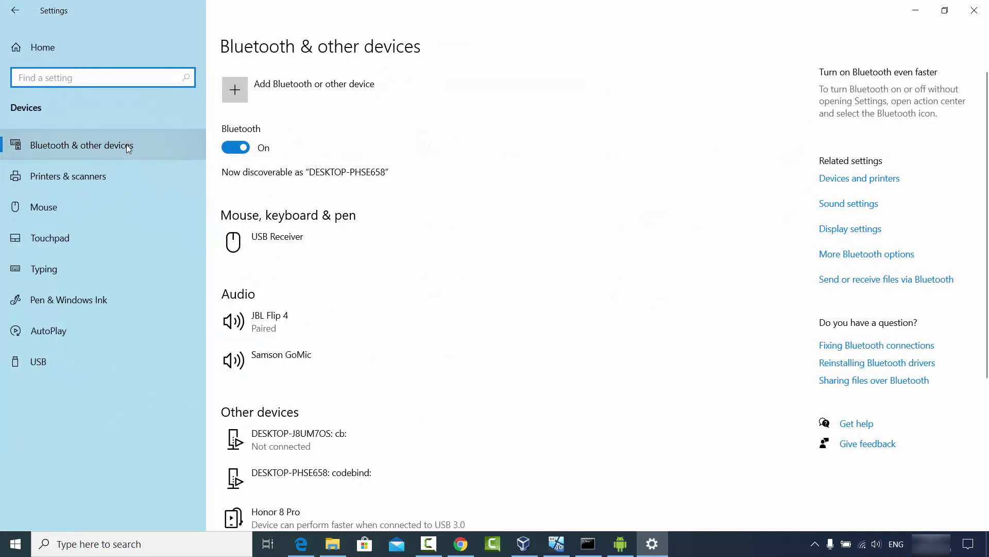
Toggle the PC's Bluetooth off and back on, and check for the Bluetooth icon among the hidden notification icons
left_click(249, 149)
left_click(248, 150)
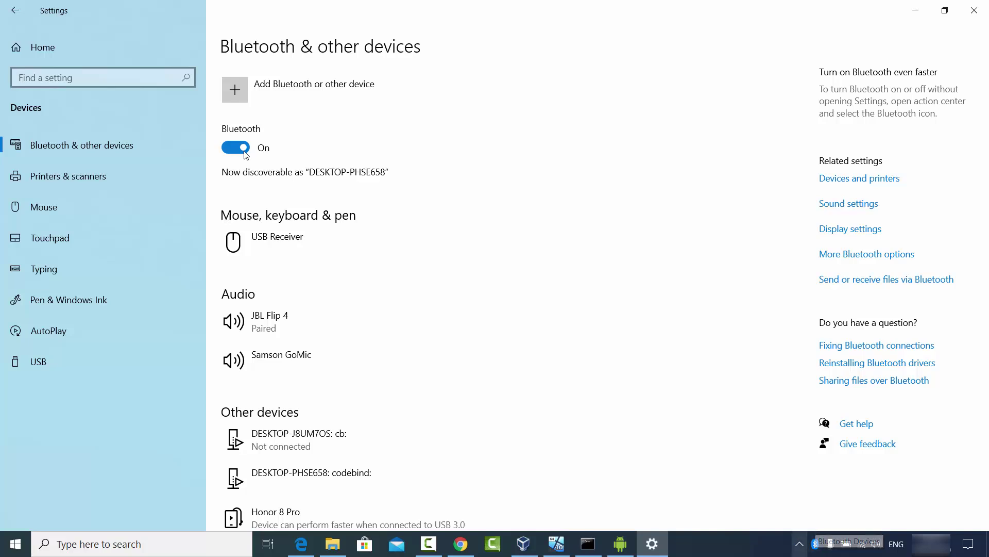
left_click(799, 543)
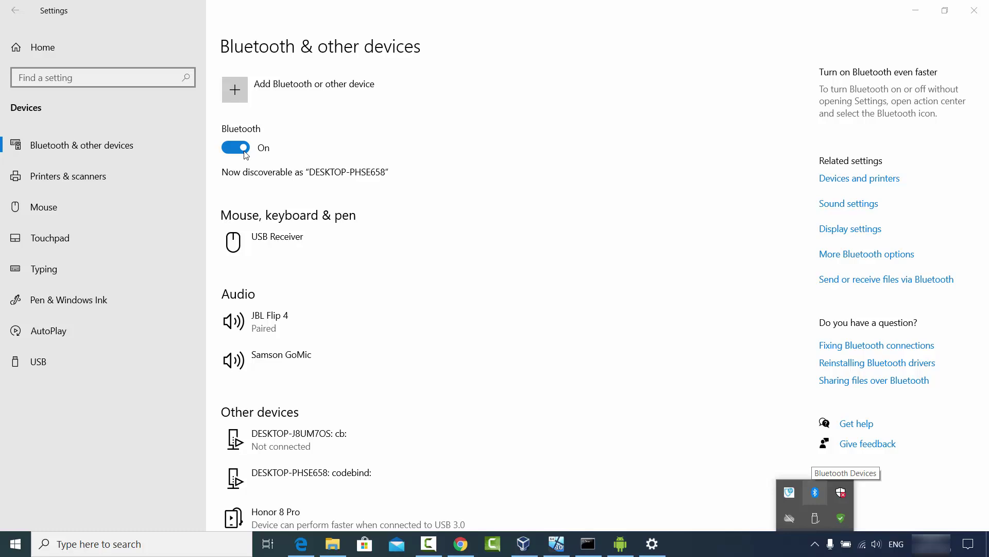
left_click(244, 151)
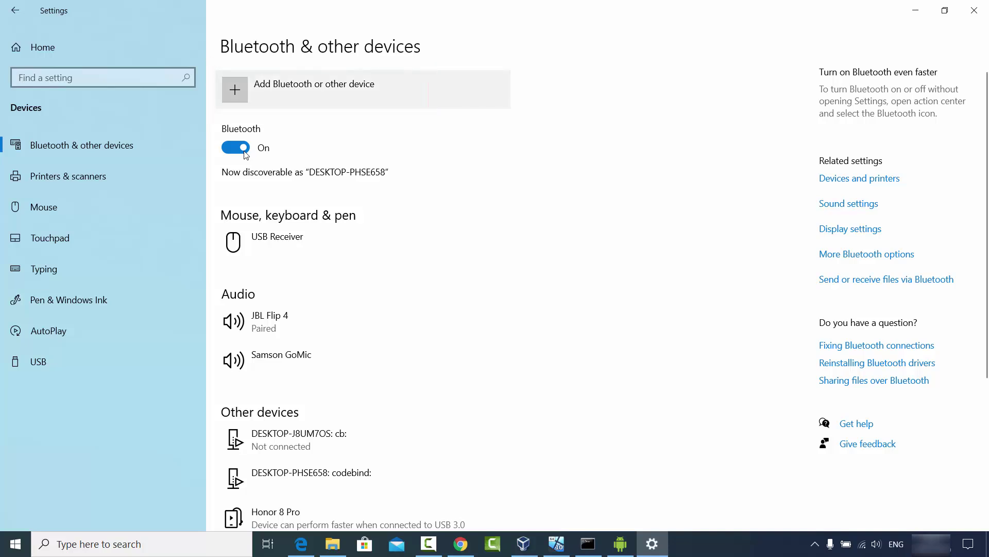
Pair the Honor 8 Pro as a new Bluetooth device, confirming the matching PIN on both PC and phone, and minimize Settings
left_click(314, 89)
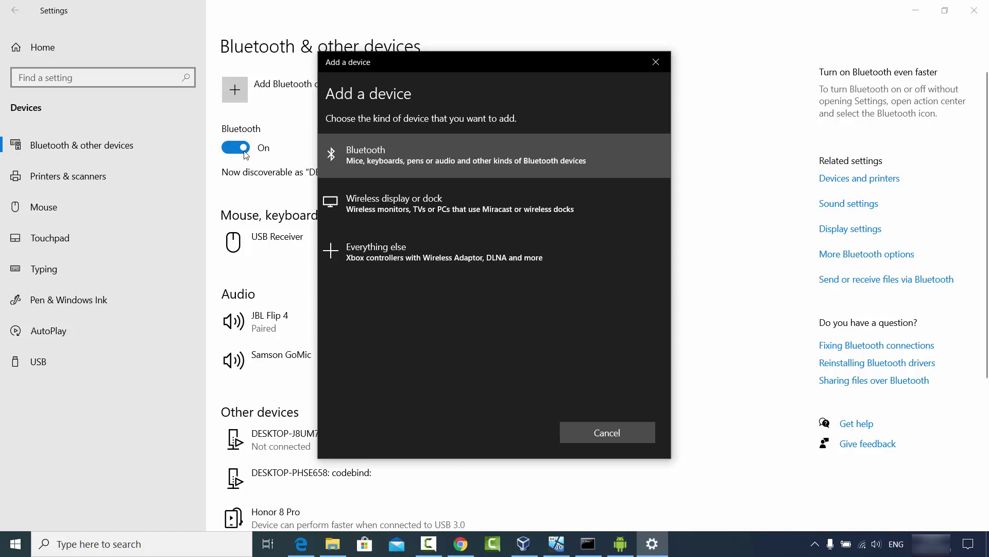
key("Return")
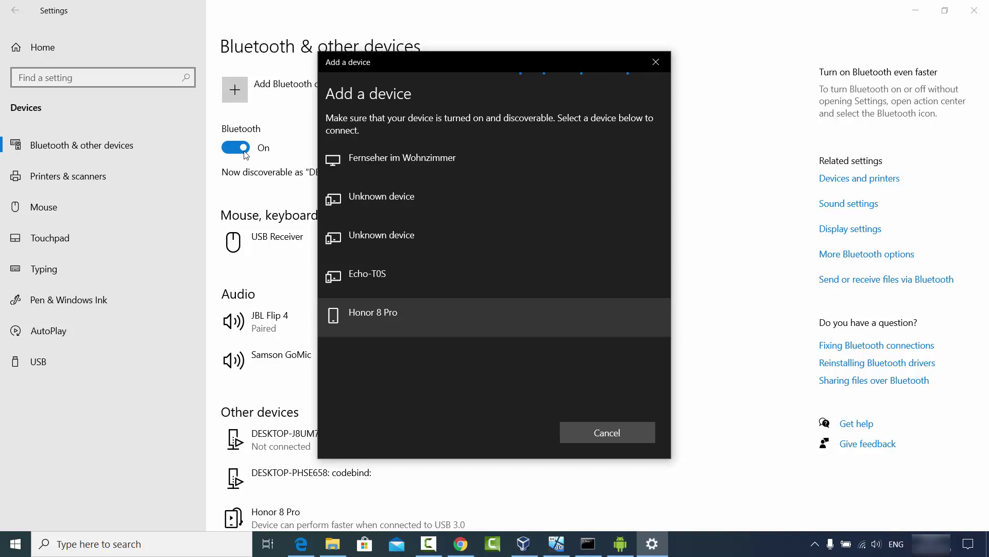
key("Return")
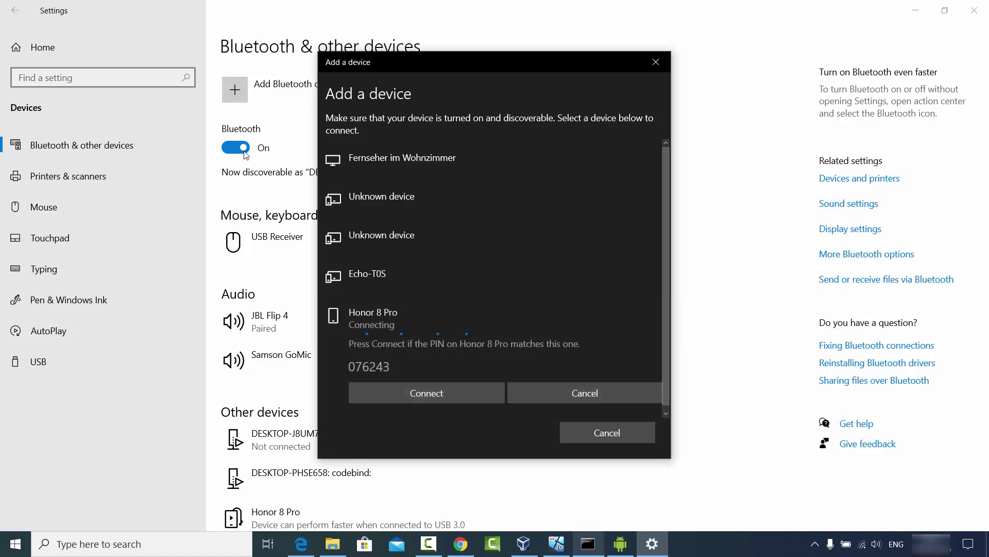
left_click(621, 544)
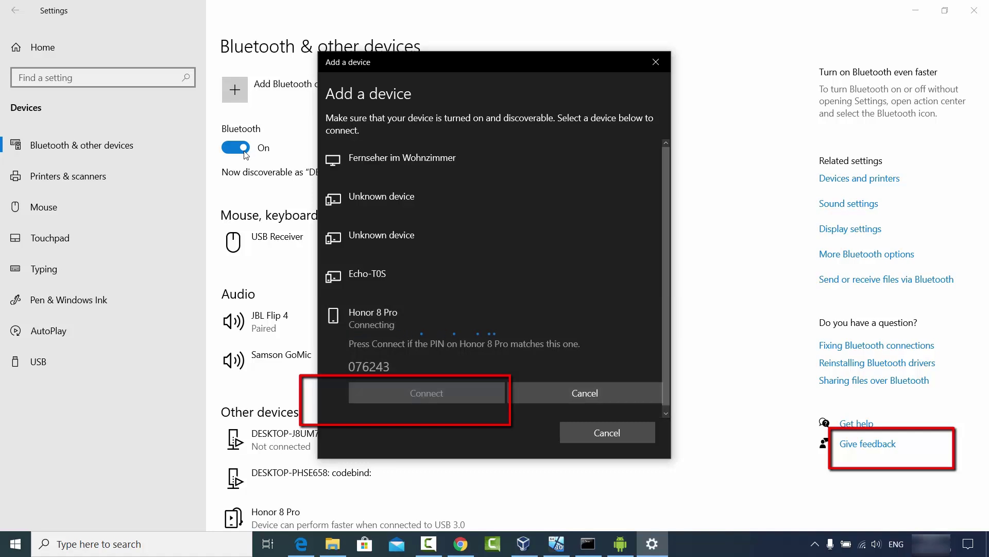
left_click(621, 544)
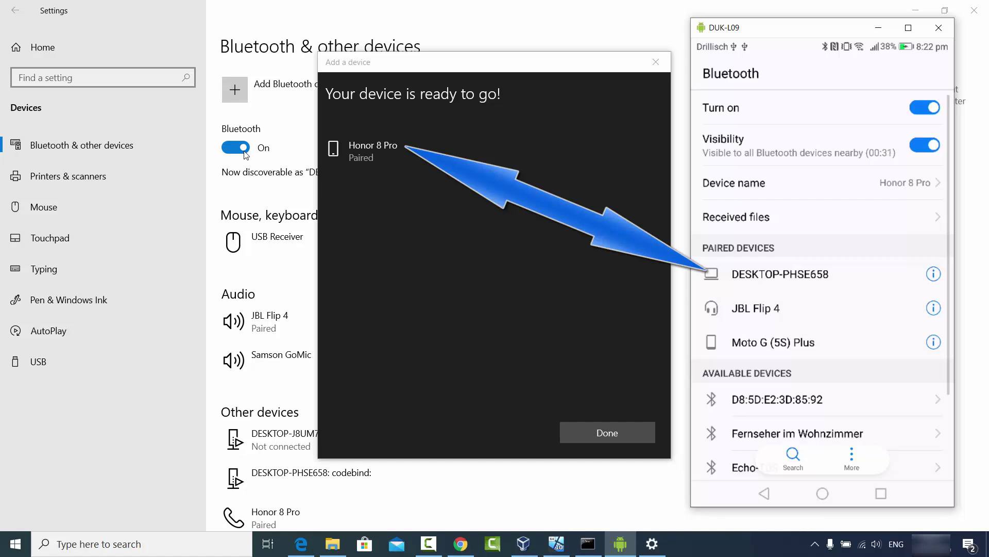
left_click(607, 432)
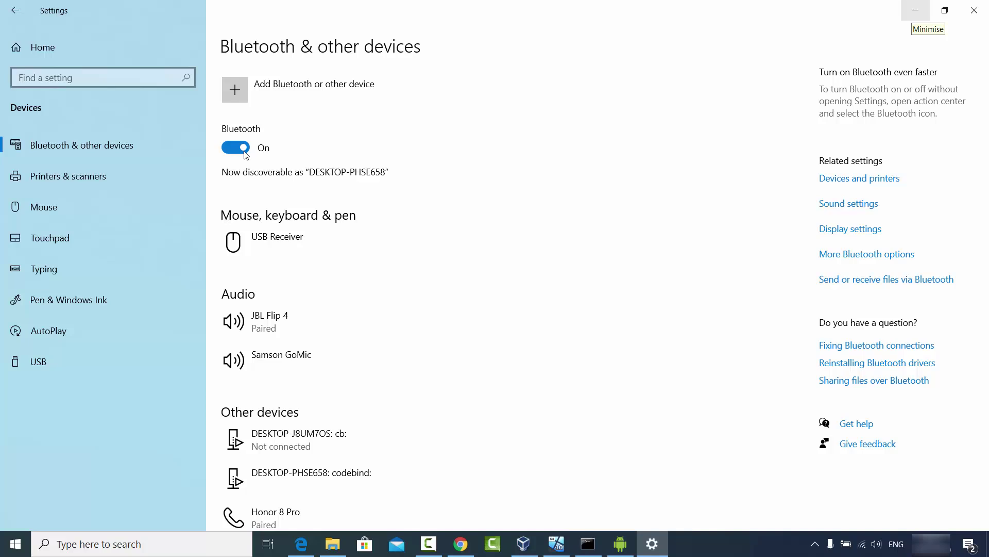
left_click(916, 10)
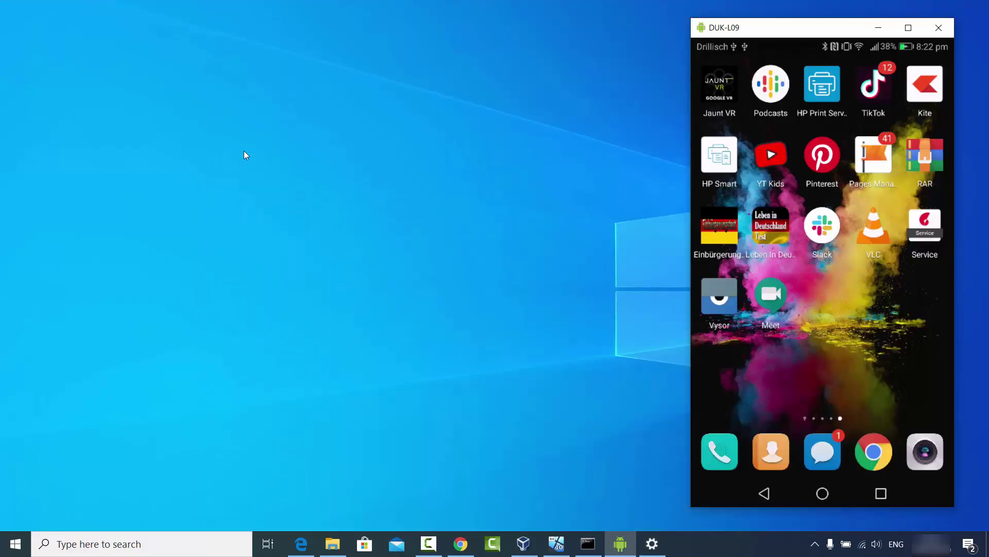
Start sending a file over Bluetooth and choose the Honor 8 Pro as the receiving device
left_click_drag(807, 28, 219, 27)
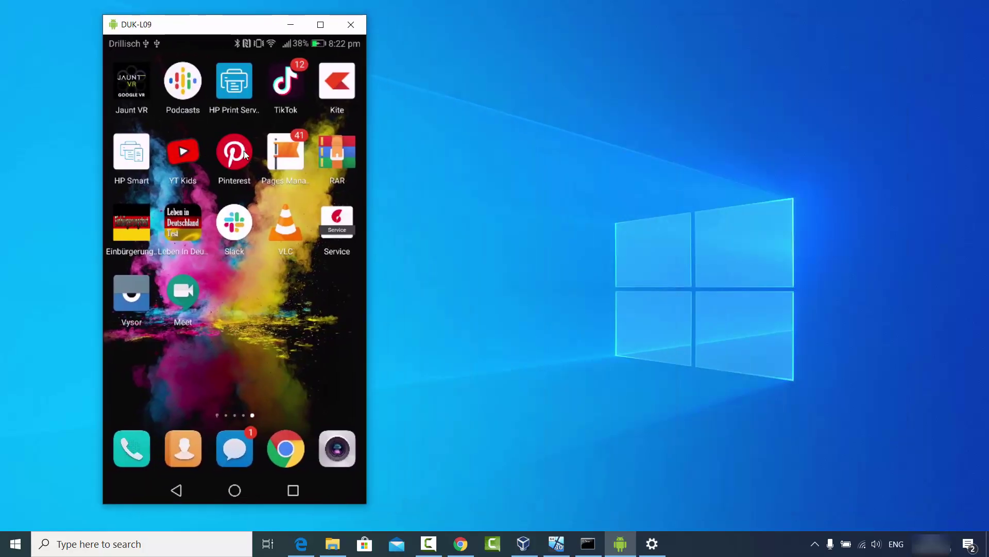
left_click(815, 544)
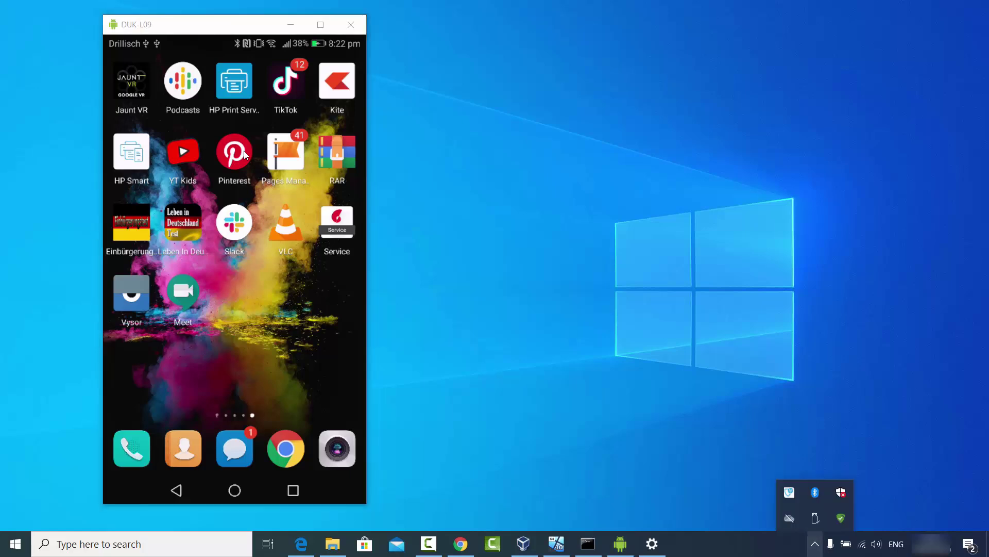
key("Up")
key("Up")
right_click(815, 496)
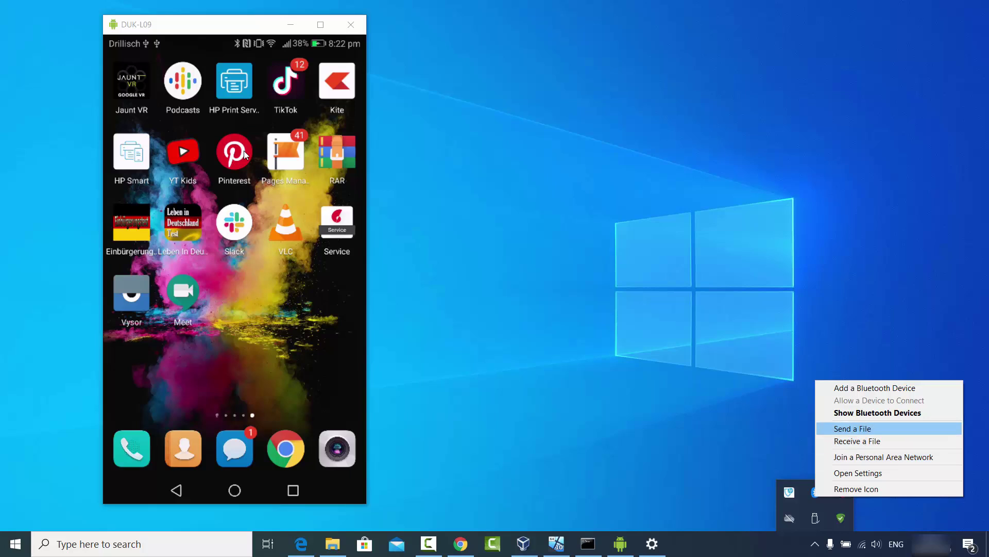
key("Return")
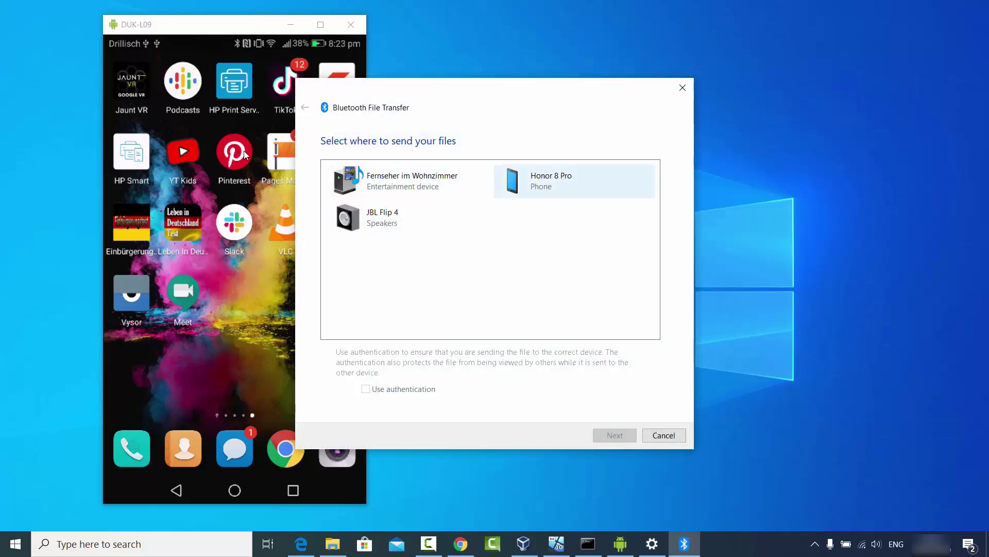
left_click(575, 180)
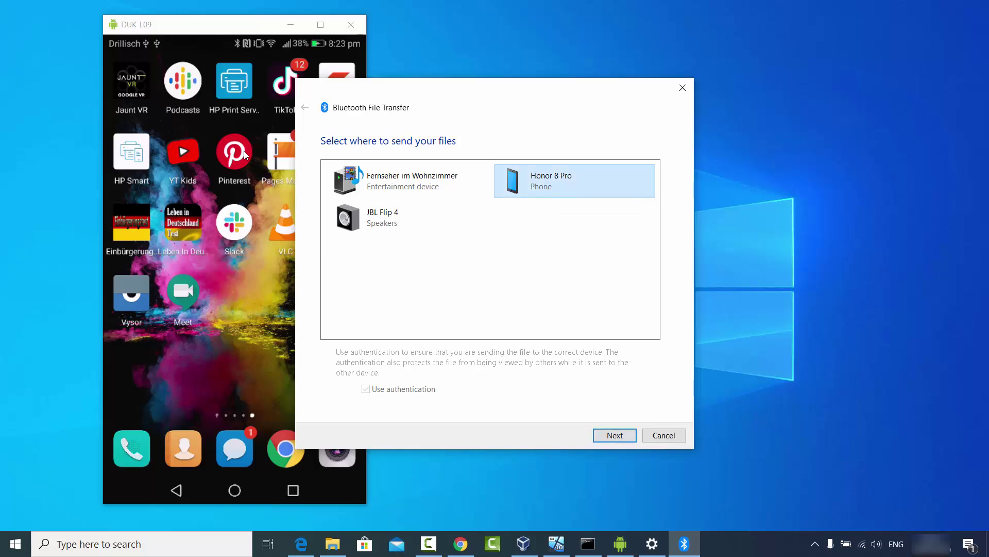
key("Tab")
key("Return")
Send sample.png from the Pictures folder and accept the incoming file on the phone
key("Tab")
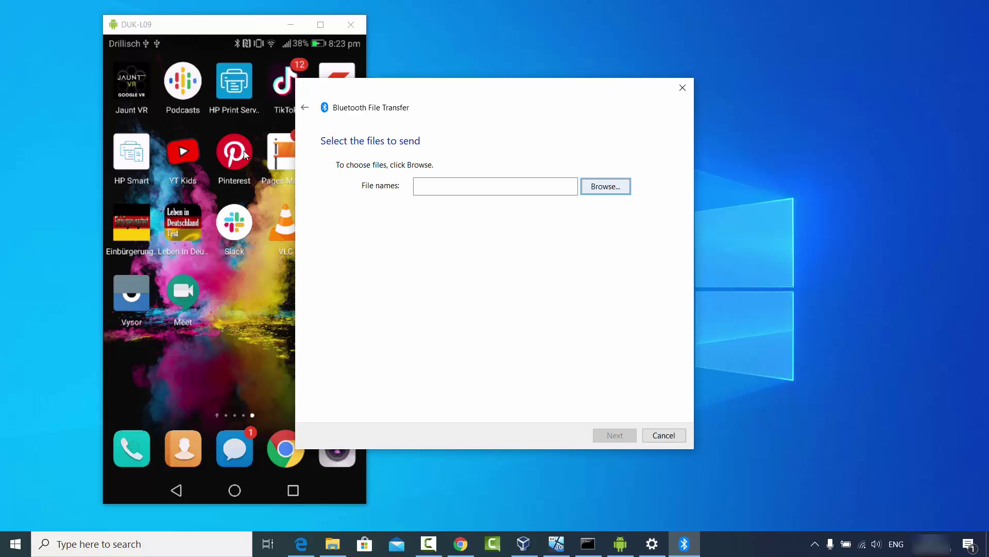
key("Return")
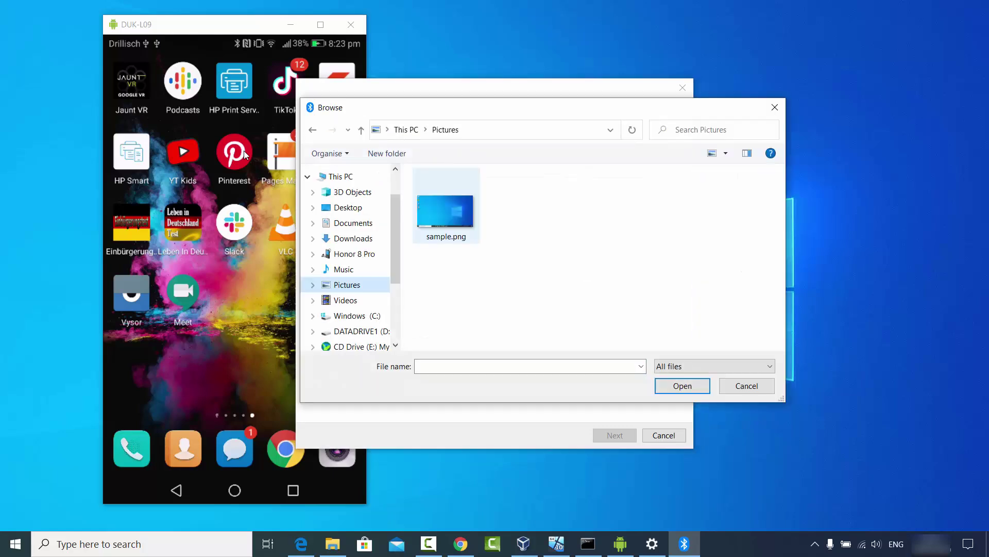
left_click(447, 212)
key("Return")
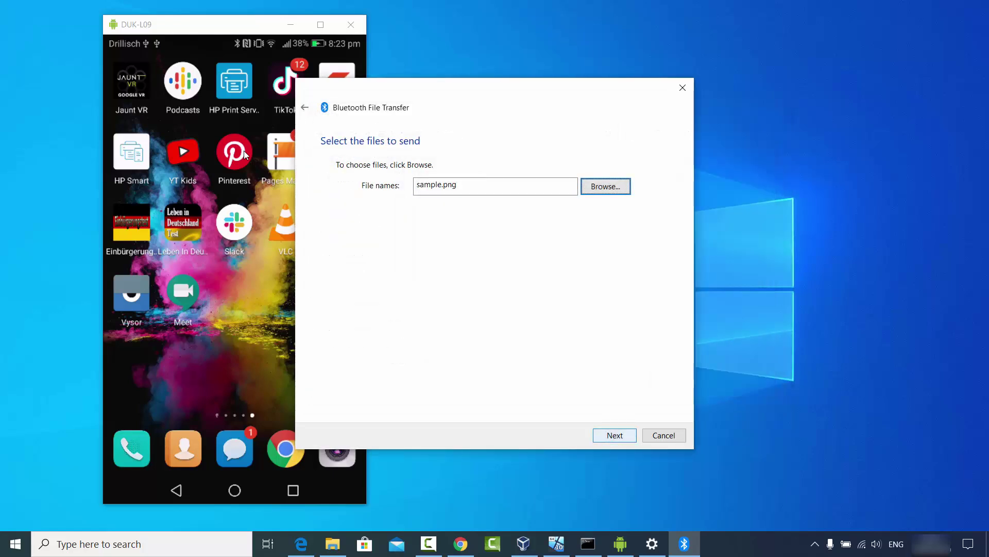
left_click(614, 435)
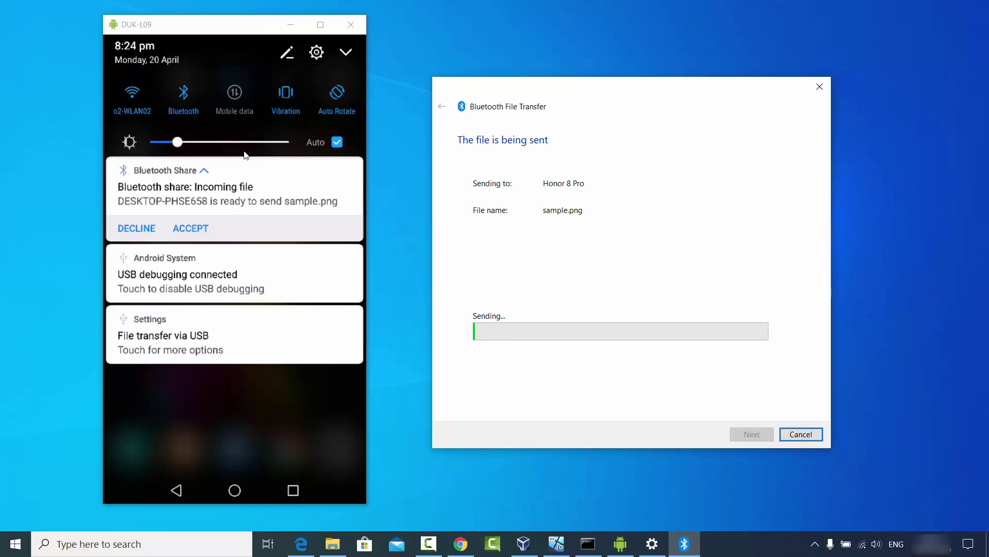
left_click(245, 156)
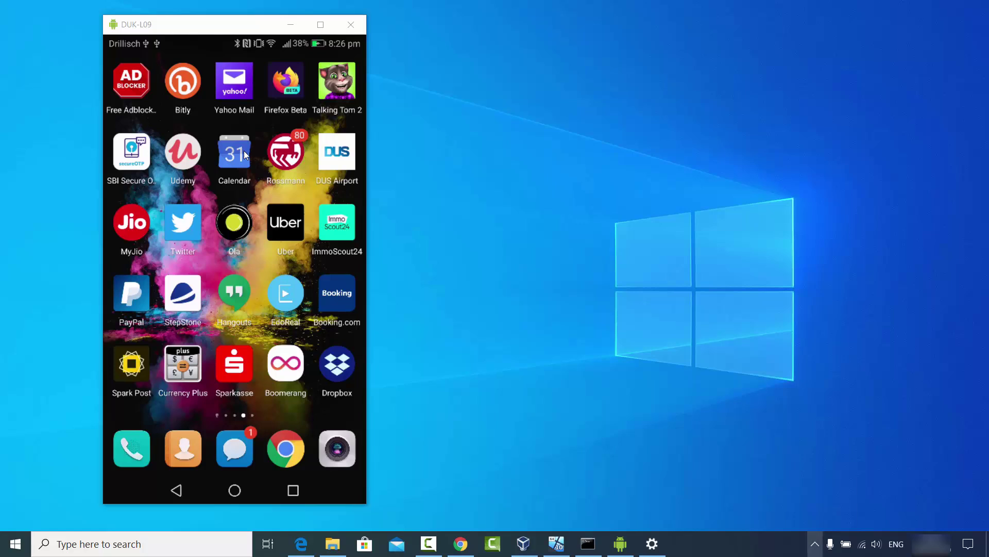
Set the PC to receive a file over Bluetooth and share 2020-04-09_23-48-29.jpg from the phone's Downloads to it
left_click(815, 544)
right_click(814, 492)
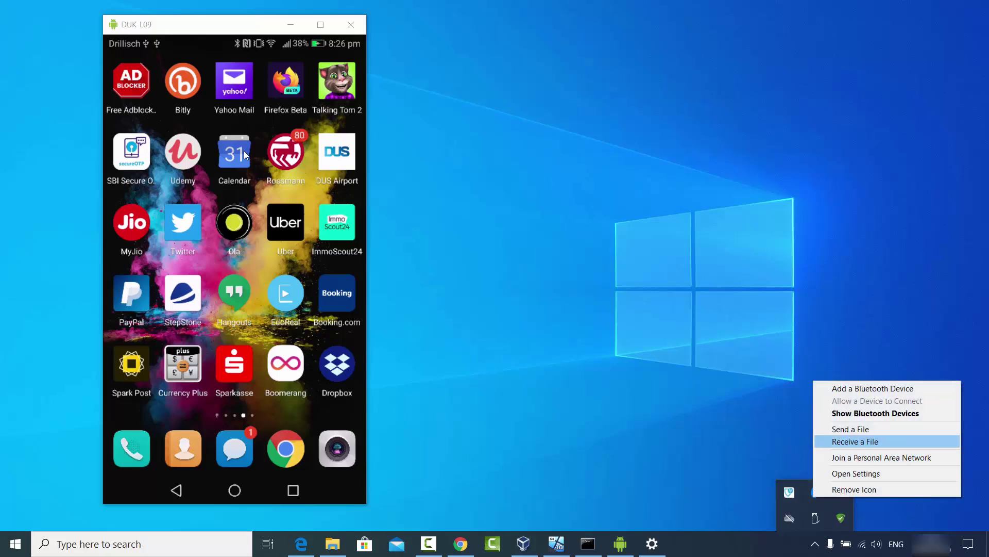
left_click(855, 441)
left_click_drag(465, 94, 625, 89)
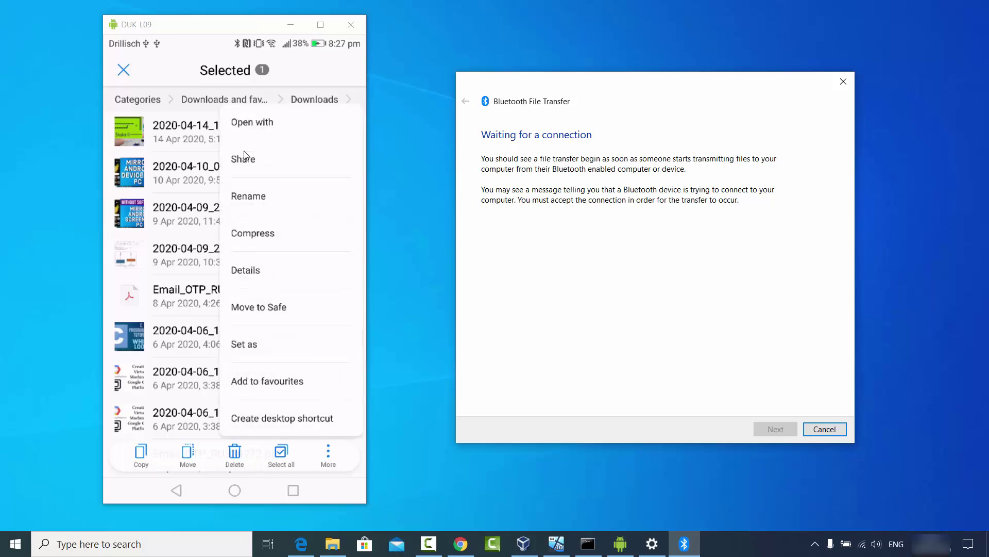
left_click(245, 158)
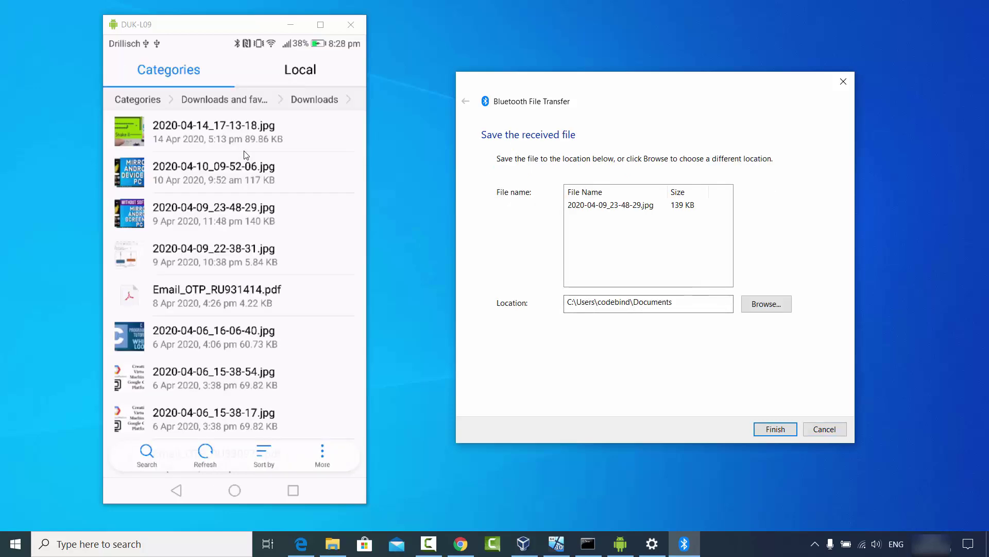
Save the received image in the Pictures folder and view it there in File Explorer
left_click(766, 304)
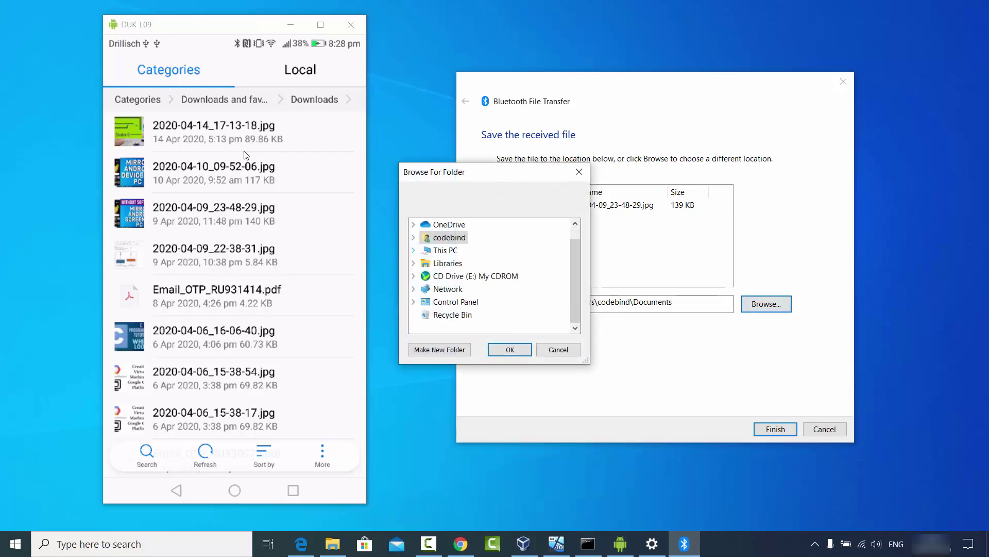
key("Down")
key("Down")
key("Down")
key("Down")
key("Down")
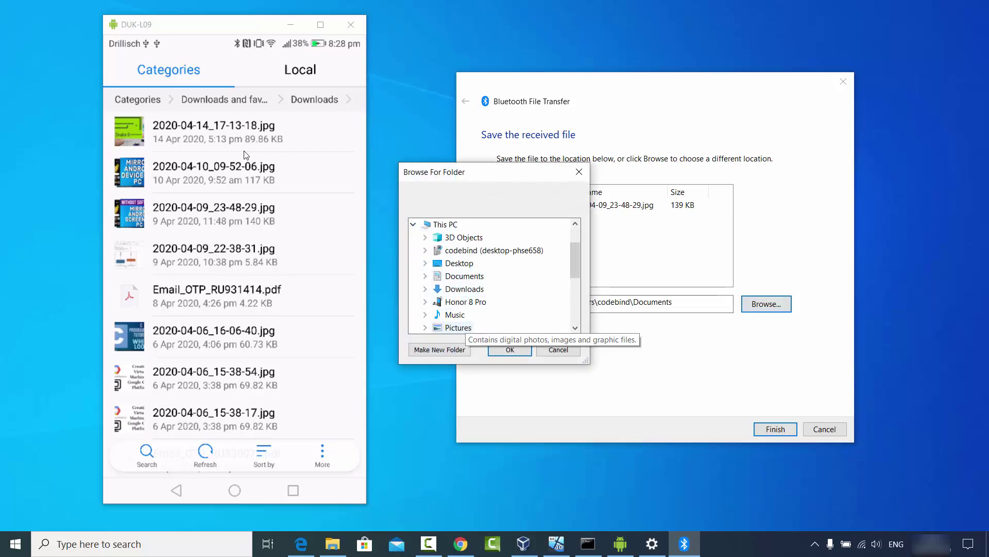
key("Return")
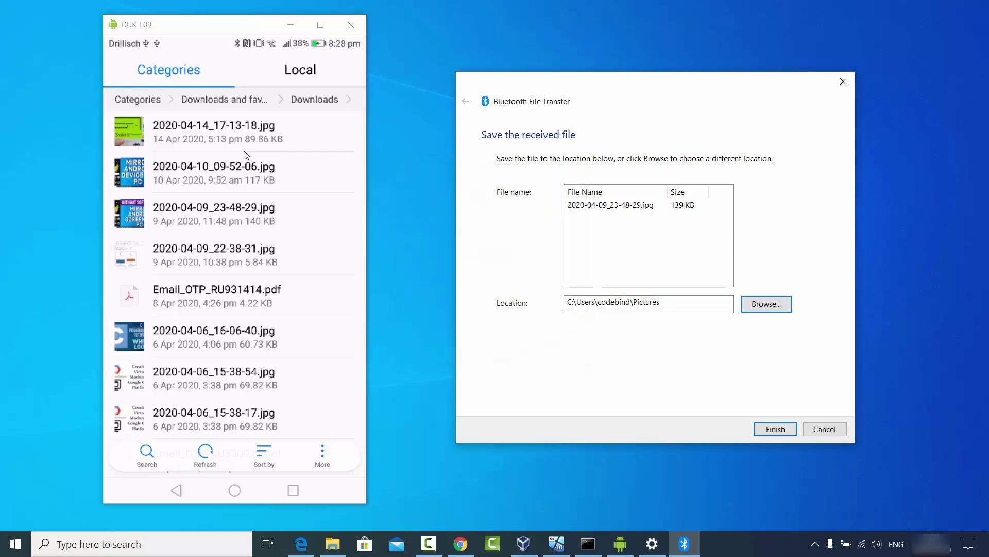
key("Return")
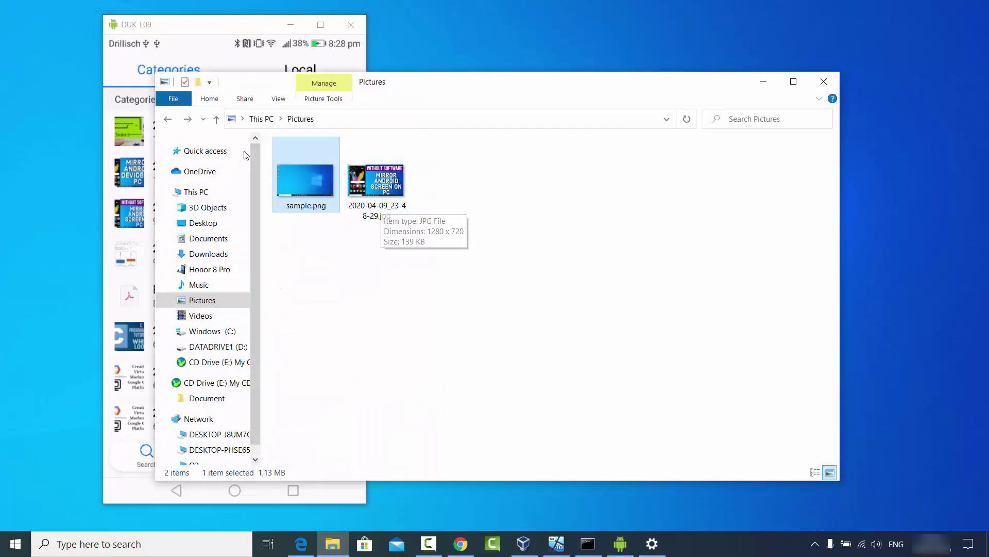
left_click_drag(433, 90, 422, 84)
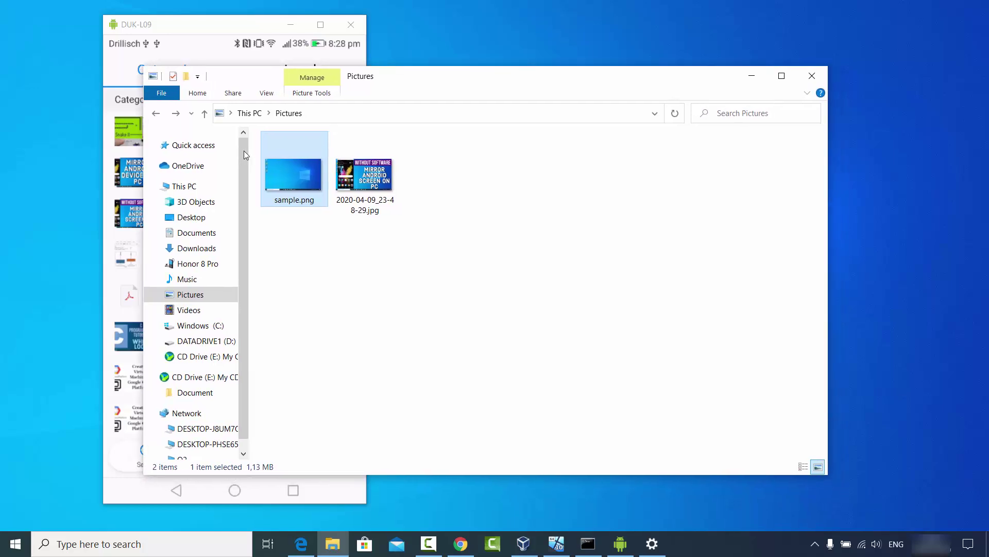